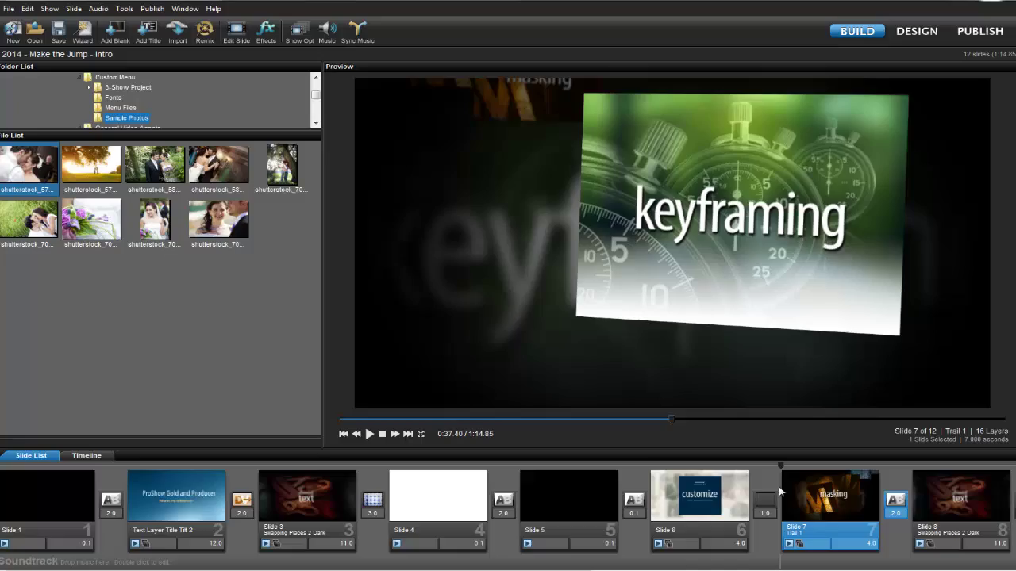
# Step: On slide 7, move the keyframing image left on the canvas at keyframe 3
pyautogui.doubleClick(793, 496)
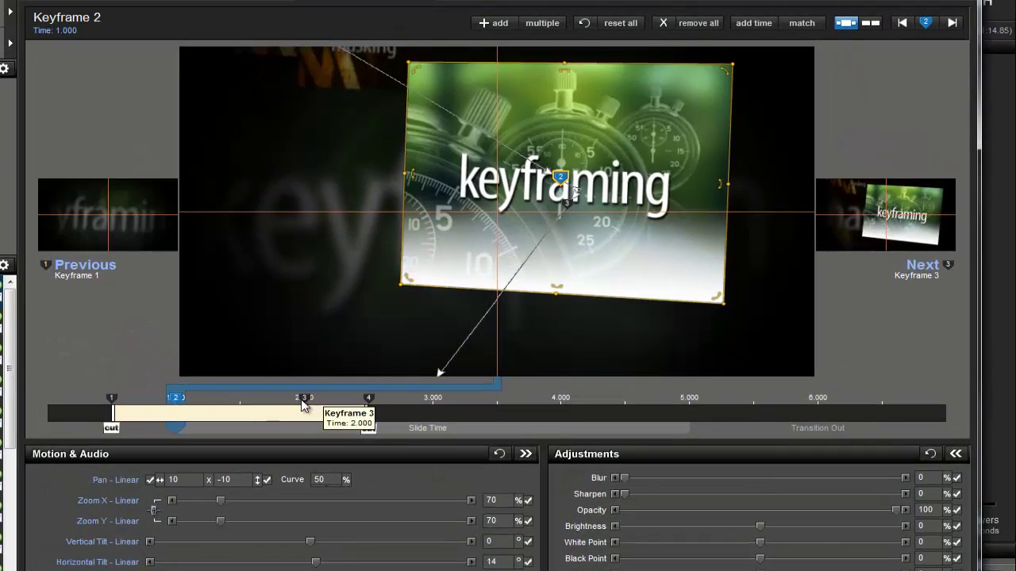
pyautogui.click(304, 405)
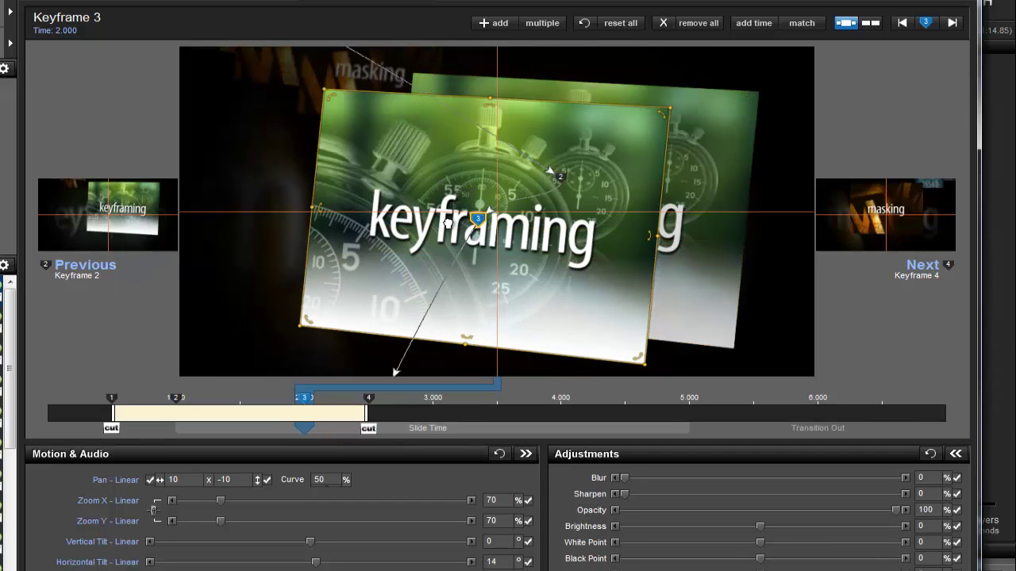
pyautogui.moveTo(457, 223); pyautogui.dragTo(311, 243)
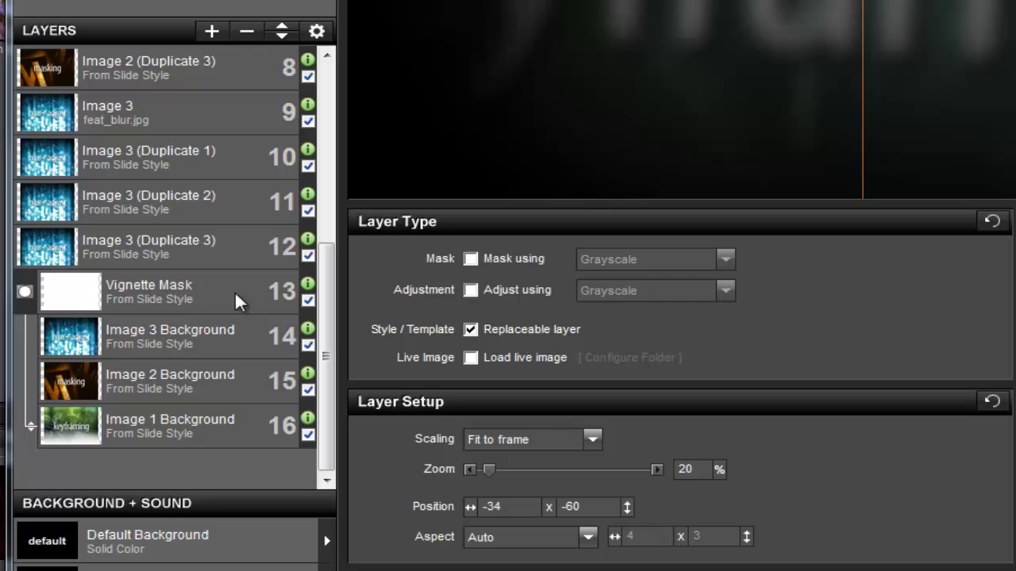
# Step: Make the Vignette Mask layer a mask and raise its Blur to 89 at keyframe 4
pyautogui.click(234, 291)
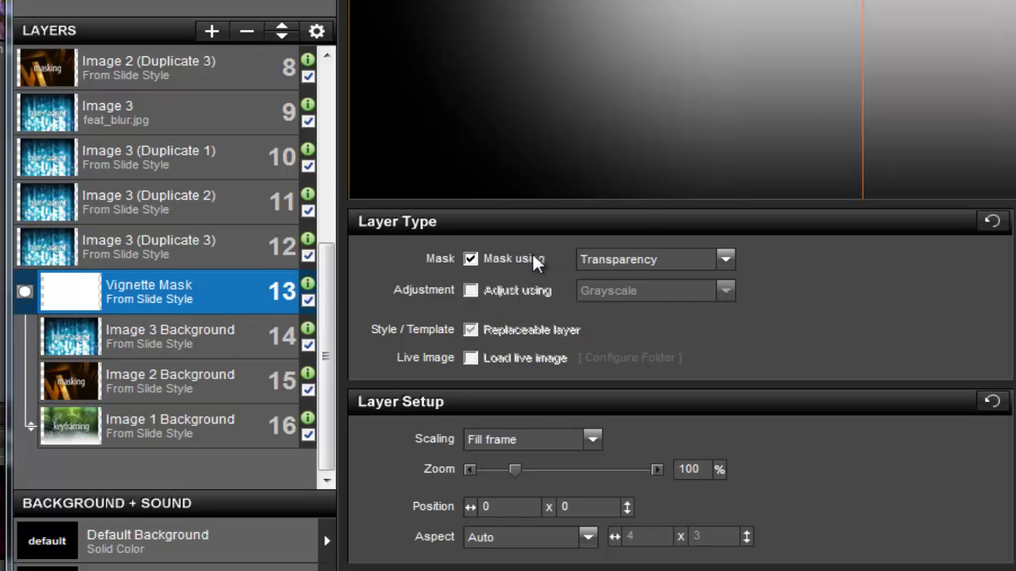
pyautogui.click(726, 258)
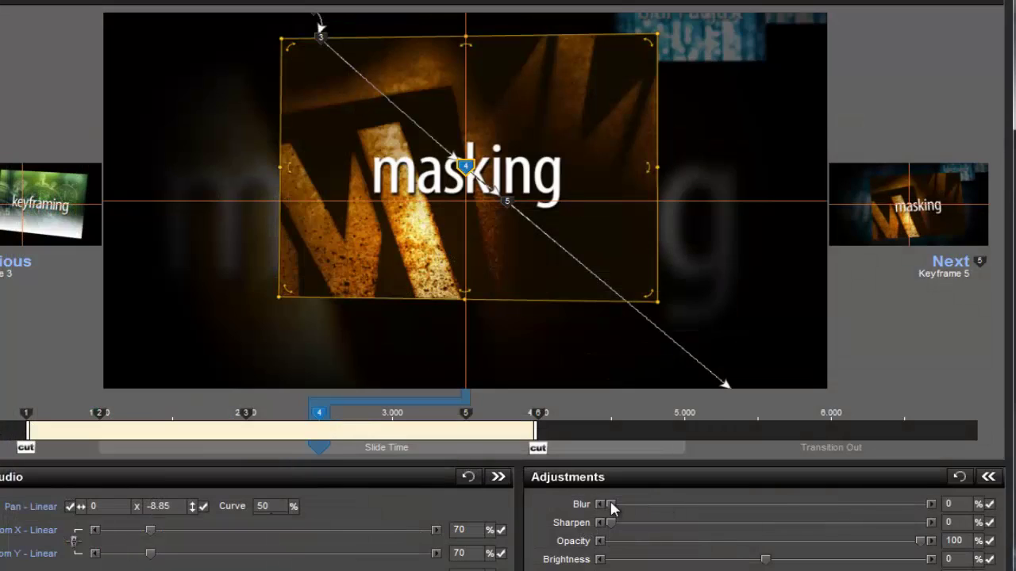
pyautogui.moveTo(775, 506); pyautogui.dragTo(886, 523)
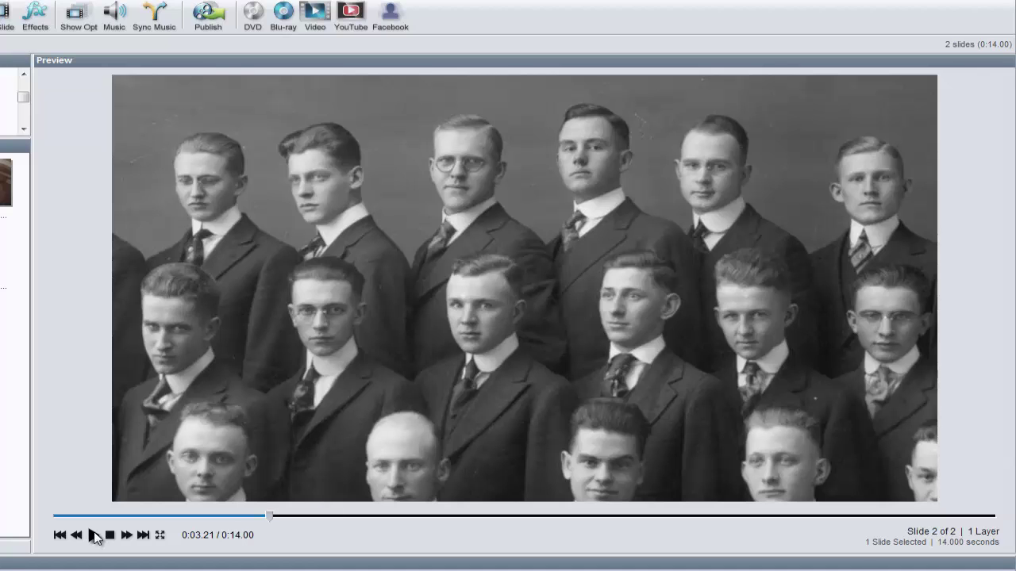
# Step: Play the black-and-white group photo slides to watch their pan motion
pyautogui.click(92, 535)
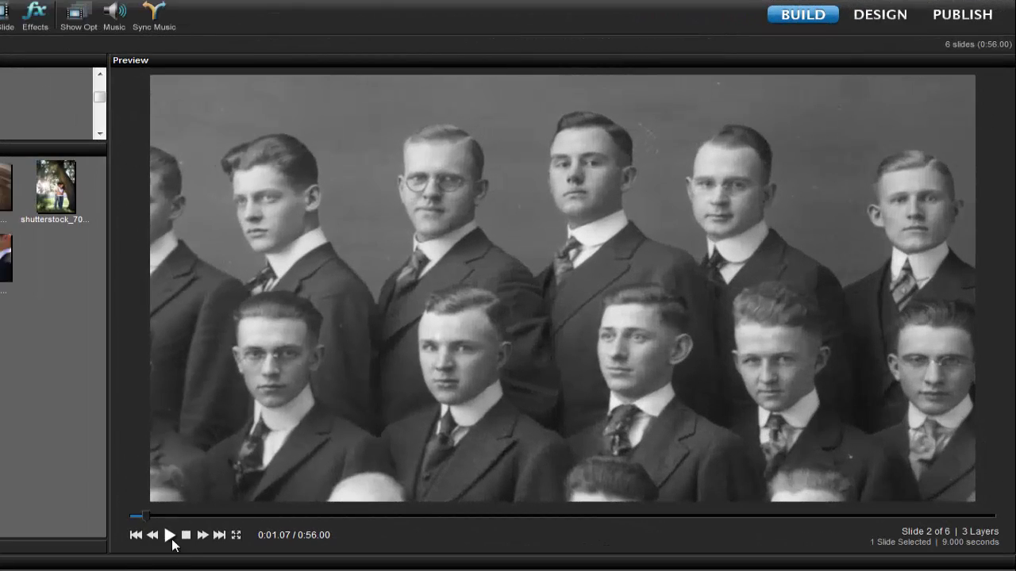
pyautogui.click(168, 535)
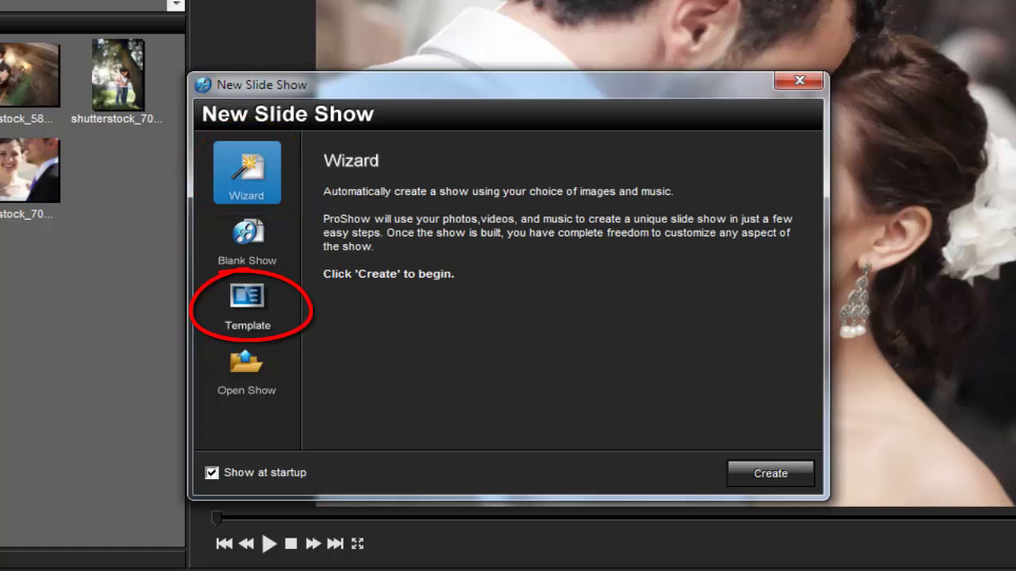
# Step: Create a new show from the 'Weddings Classic Dark with Music' template
pyautogui.click(252, 305)
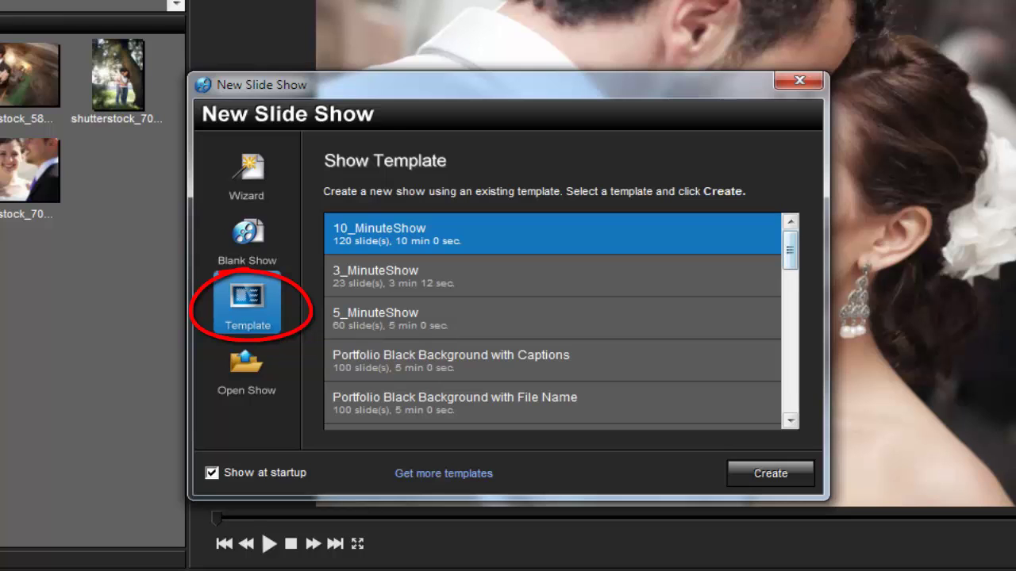
pyautogui.scroll(-2, 552, 317)
pyautogui.scroll(-3, 551, 317)
pyautogui.scroll(-1, 551, 317)
pyautogui.click(552, 360)
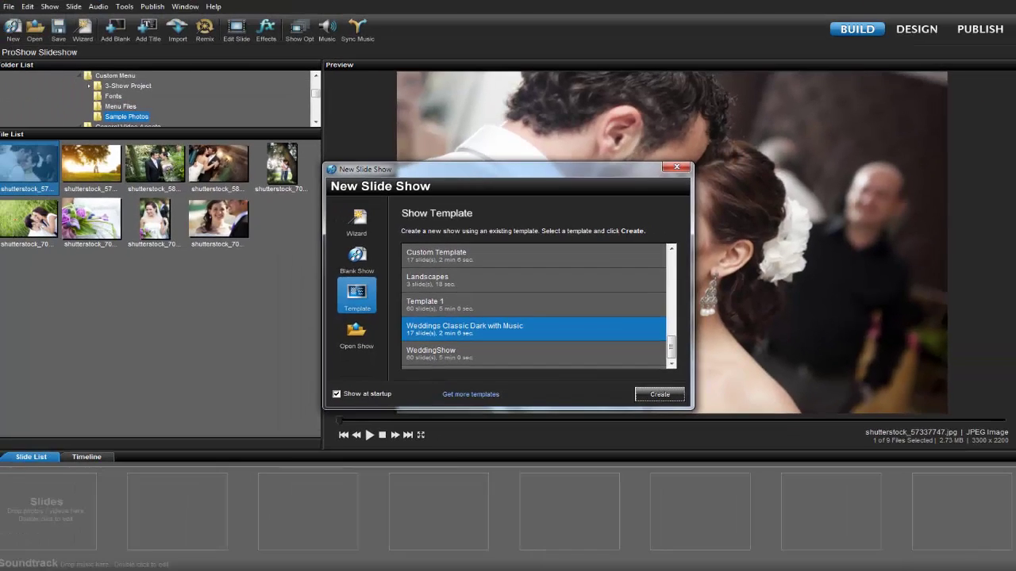
pyautogui.click(655, 397)
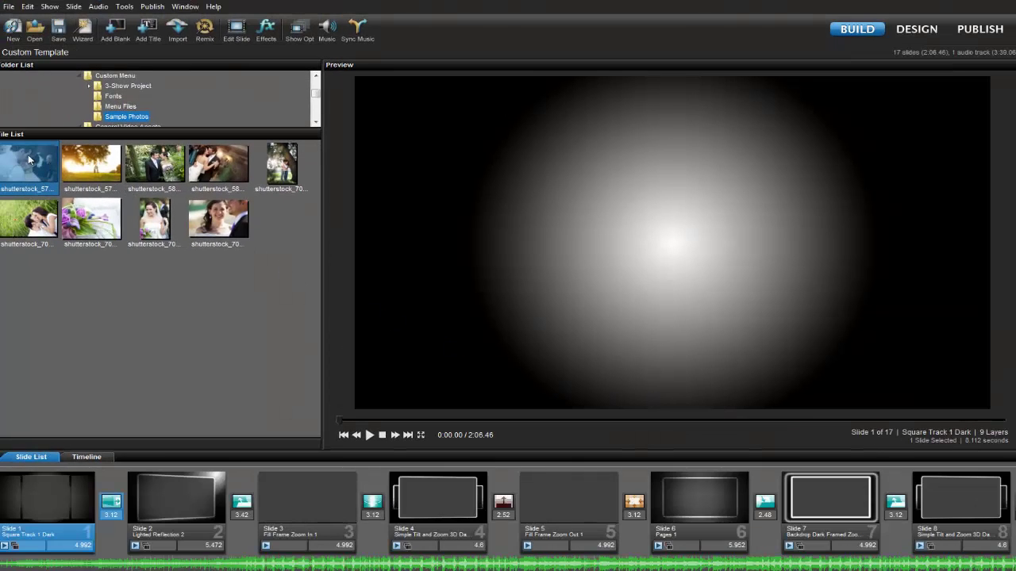
# Step: Add all nine file-list photos to the template placeholders, accepting the prompt, and preview the show
pyautogui.hotkey('ctrl', 'a')
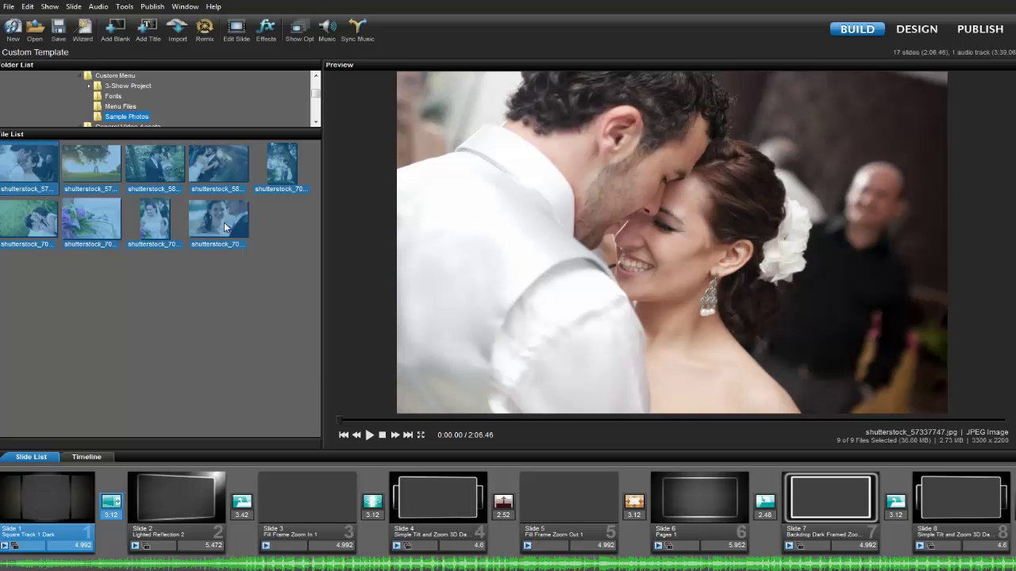
pyautogui.rightClick(232, 228)
pyautogui.click(264, 255)
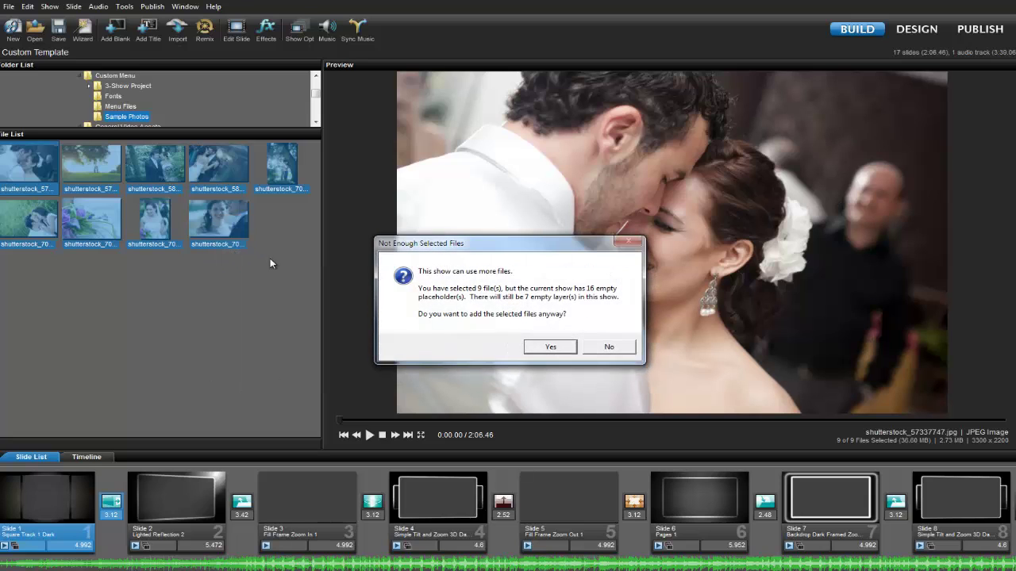
pyautogui.click(563, 348)
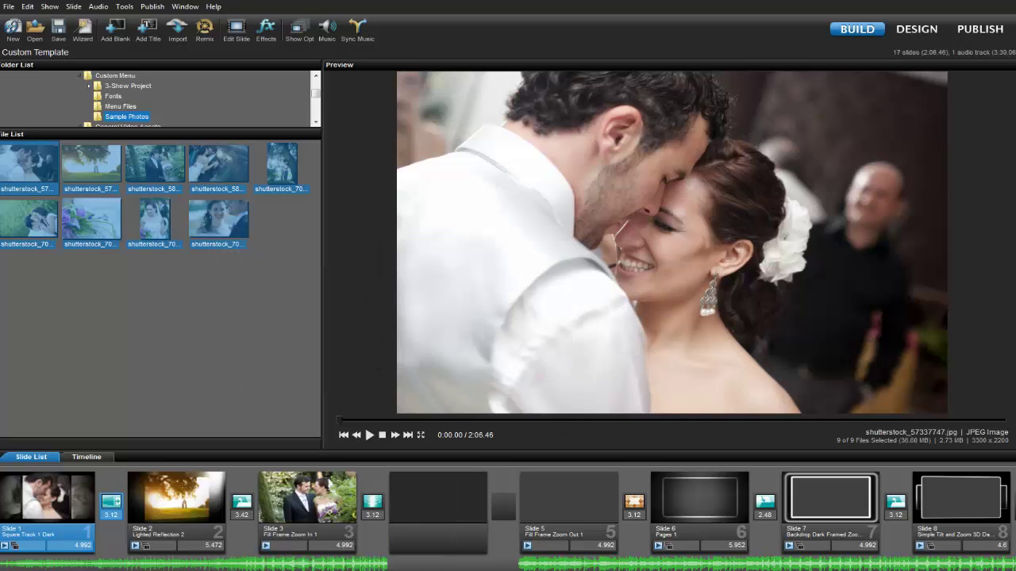
pyautogui.click(370, 441)
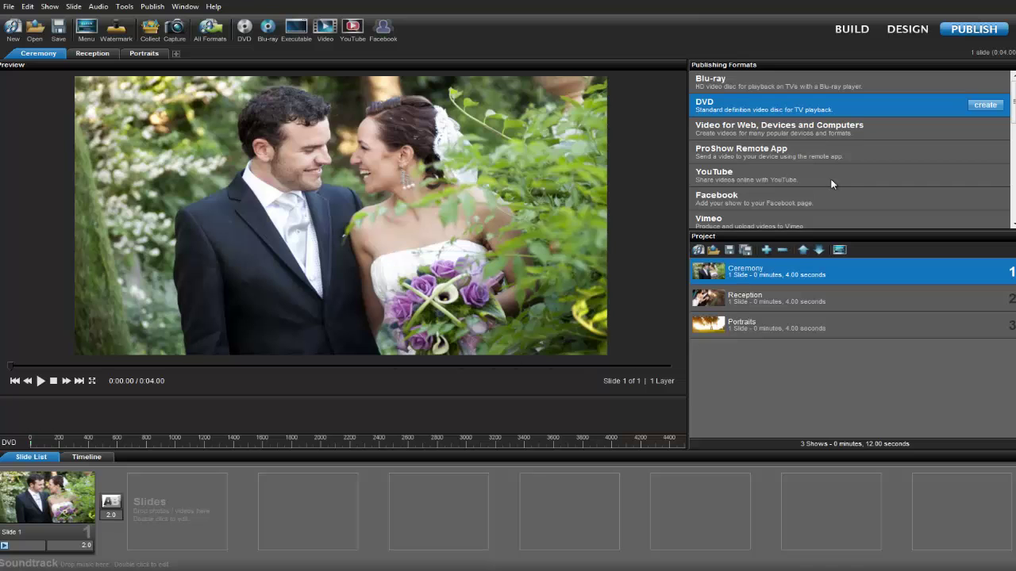
# Step: Choose DVD as the publishing output for the Ceremony, Reception and Portraits shows
pyautogui.click(985, 105)
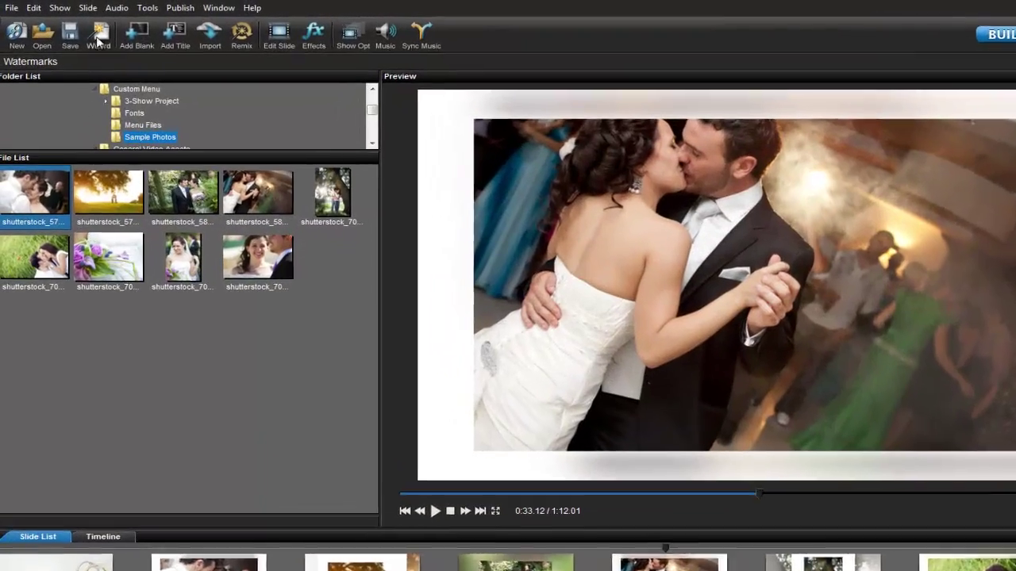
# Step: Load watermark.png as the show's 'your logo' watermark image
pyautogui.click(73, 9)
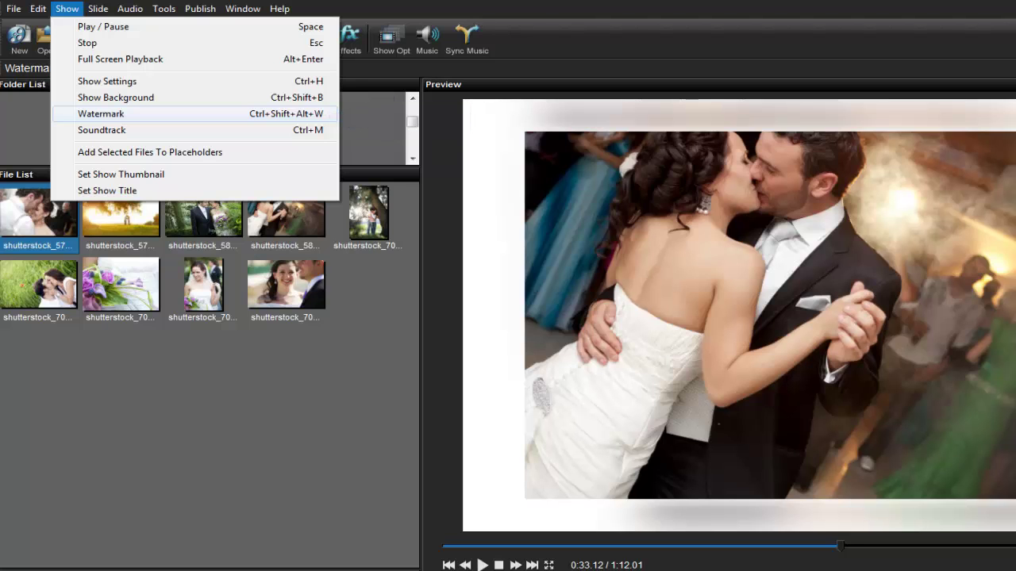
pyautogui.click(101, 113)
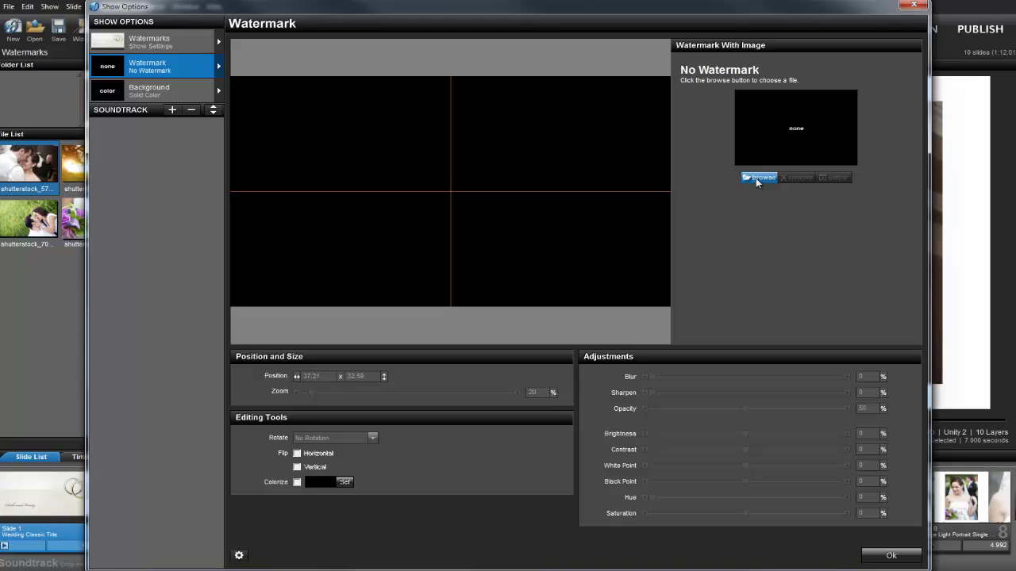
pyautogui.click(755, 178)
pyautogui.scroll(-2, 591, 186)
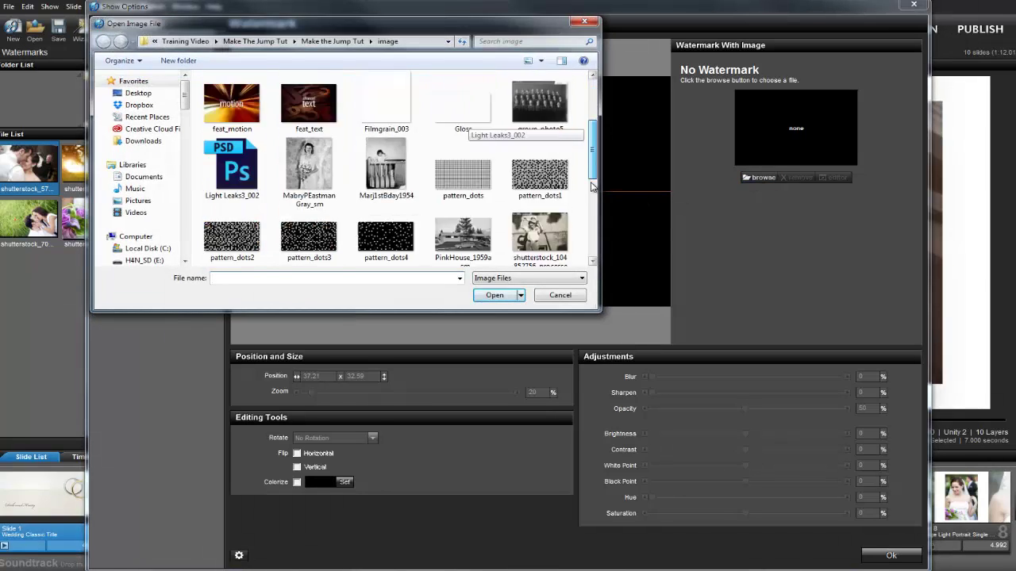
pyautogui.moveTo(591, 186); pyautogui.dragTo(570, 257)
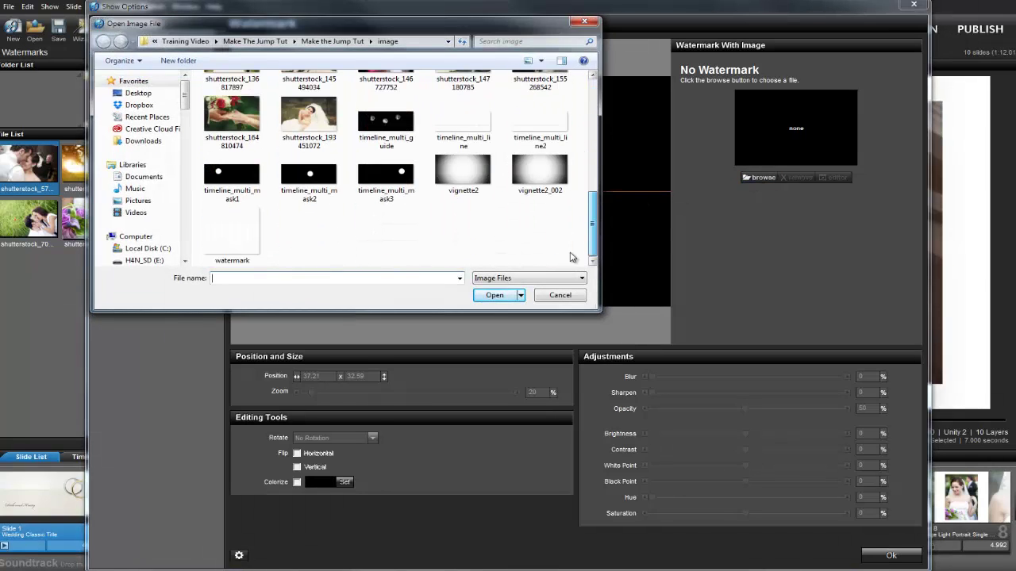
pyautogui.click(503, 296)
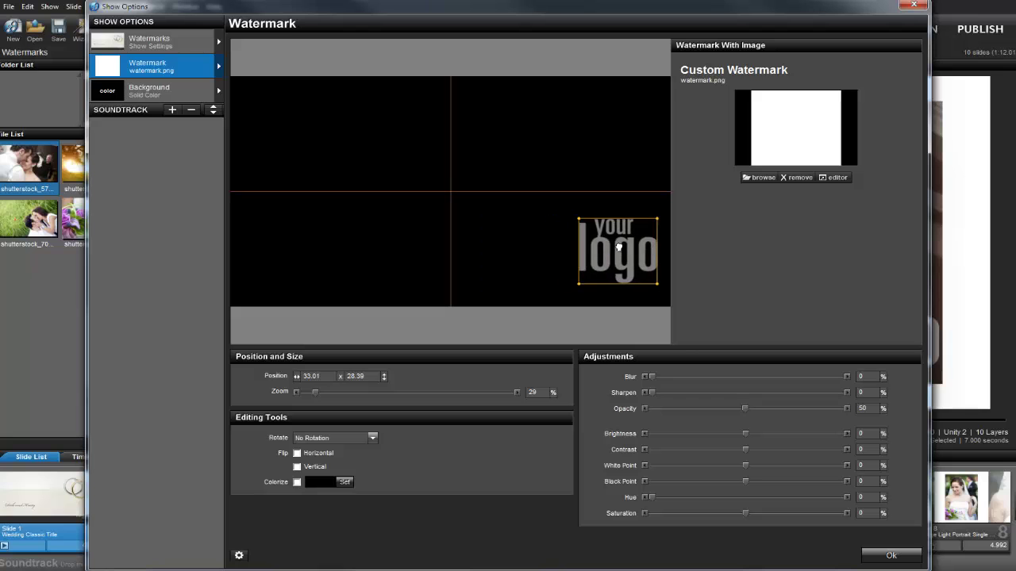
# Step: Apply the watermark settings and play the show to check the 'your logo' mark
pyautogui.click(887, 557)
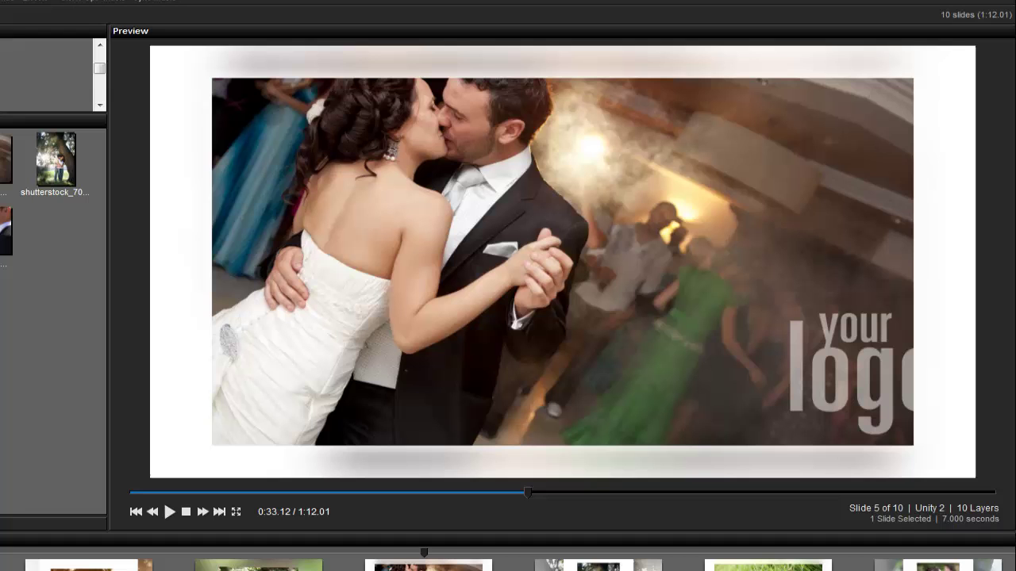
pyautogui.press('space')
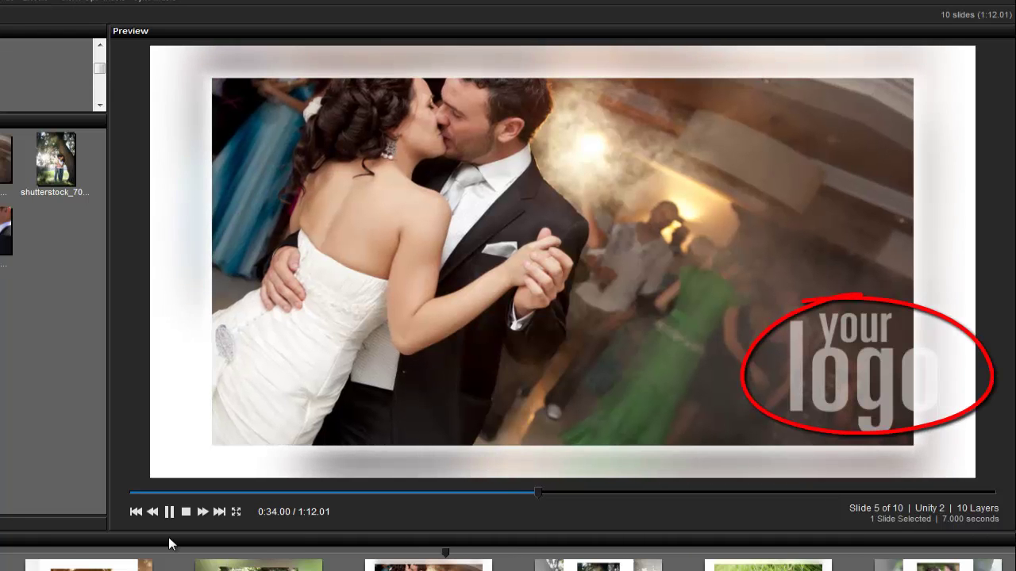